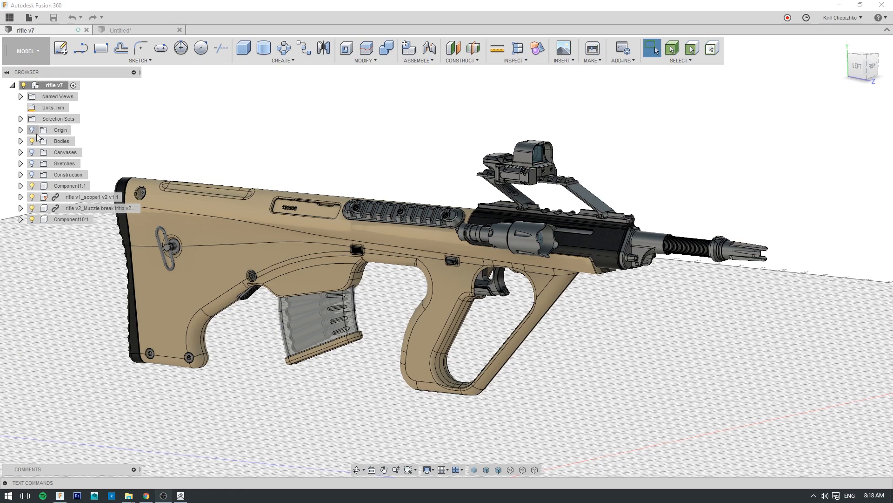
# - Examine the linked scope and muzzle brake components of the rifle and the commands available for the scope
pyautogui.moveTo(186, 158); pyautogui.dragTo(198, 147, button='middle')
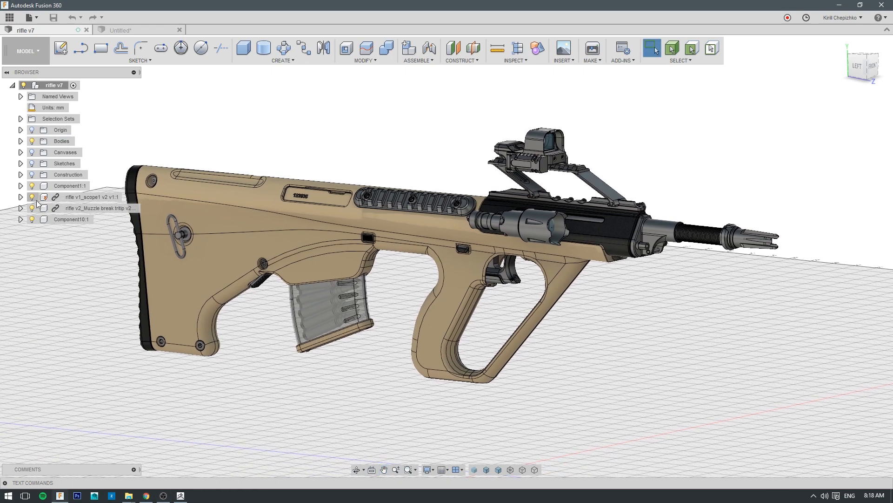
pyautogui.click(65, 197)
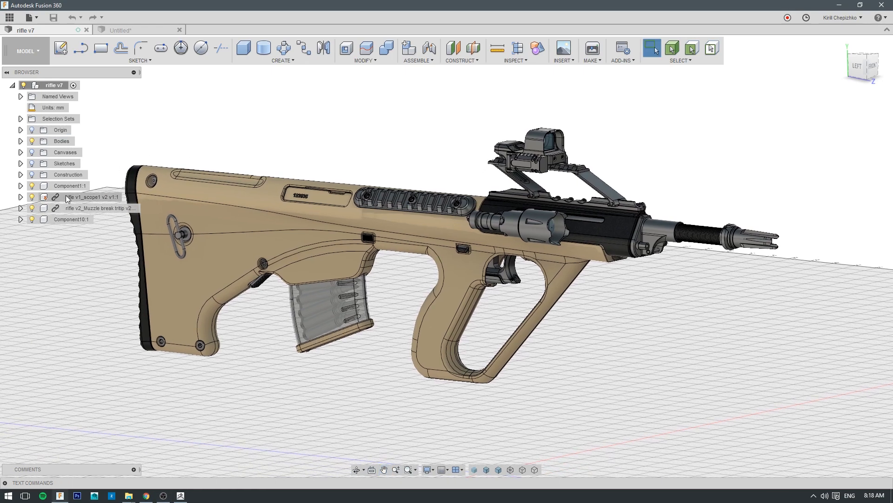
pyautogui.click(88, 209)
pyautogui.click(298, 162)
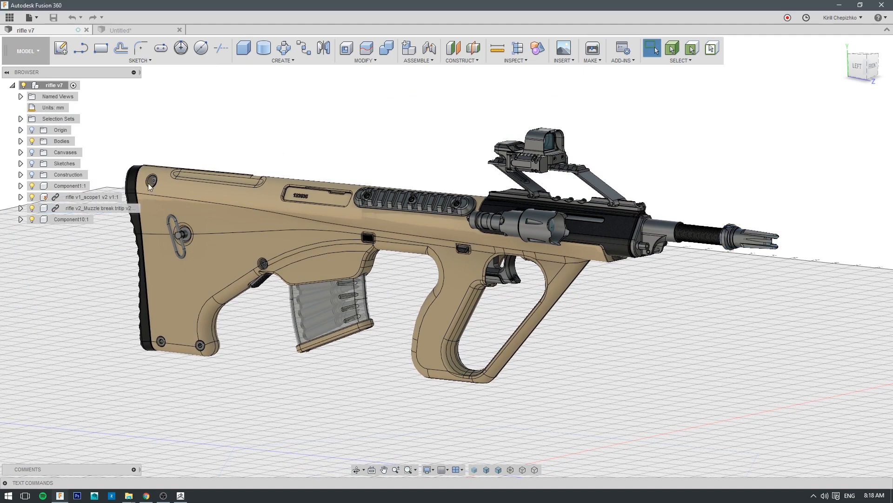
pyautogui.click(101, 200)
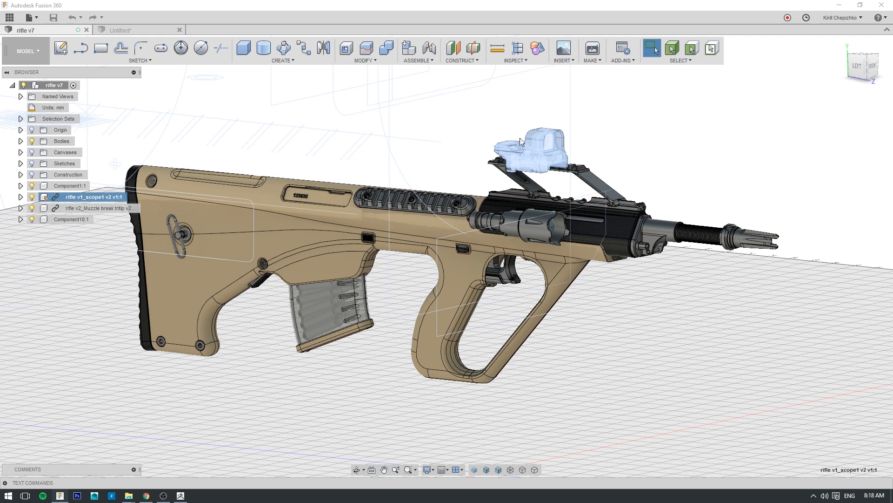
pyautogui.rightClick(119, 200)
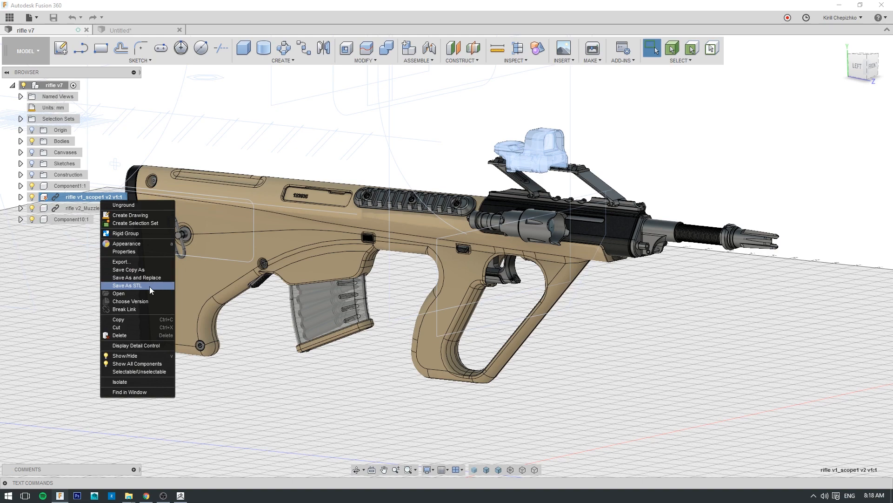
pyautogui.click(672, 148)
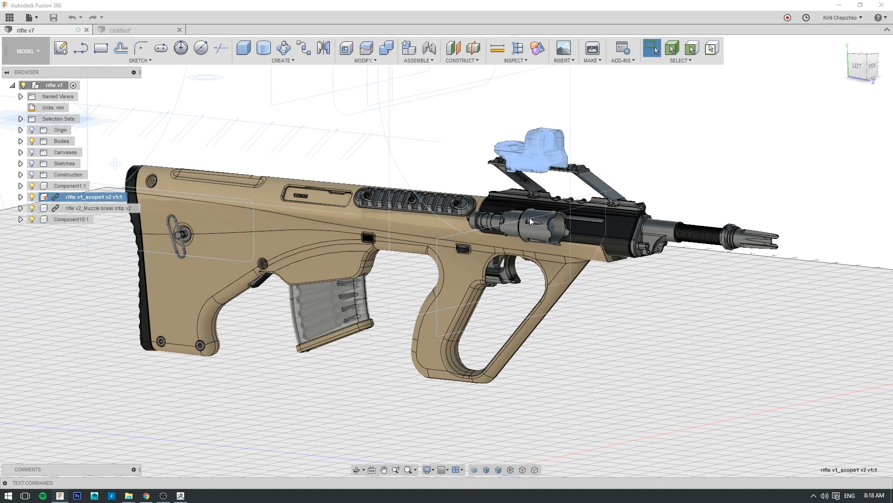
pyautogui.click(75, 277)
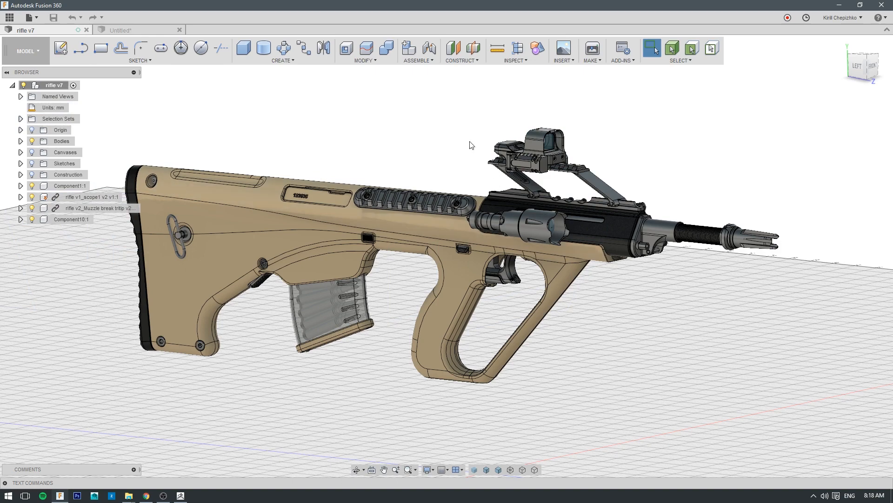
# - Save a copy of the design as rifle v7 in the Tutorial > master location
pyautogui.click(30, 17)
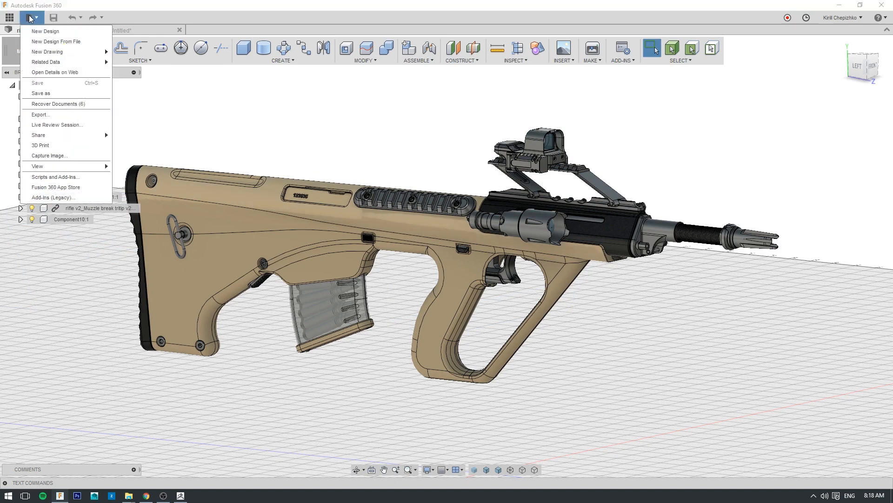
pyautogui.click(49, 94)
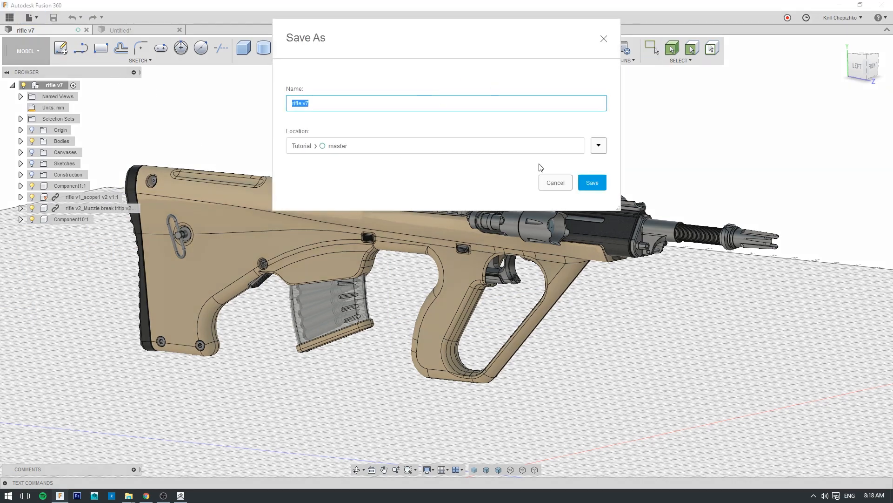
pyautogui.click(587, 186)
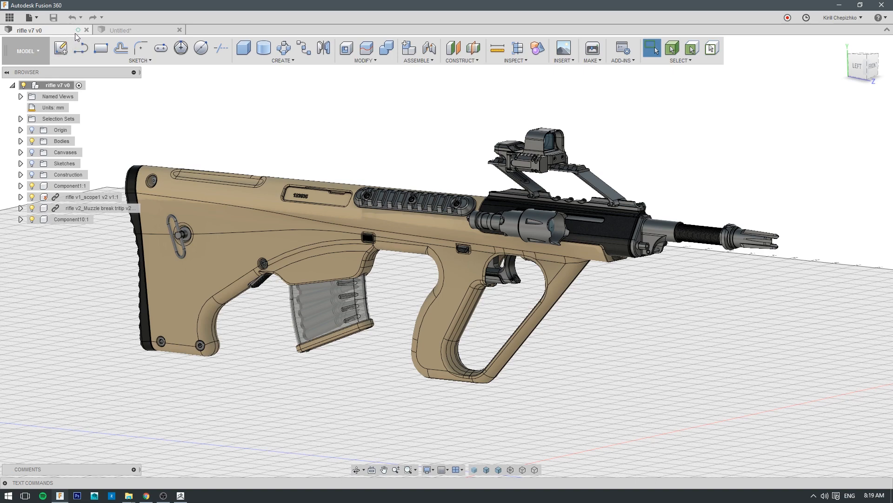
# - Open the export settings for the design and review the available file types, keeping IGES
pyautogui.click(30, 18)
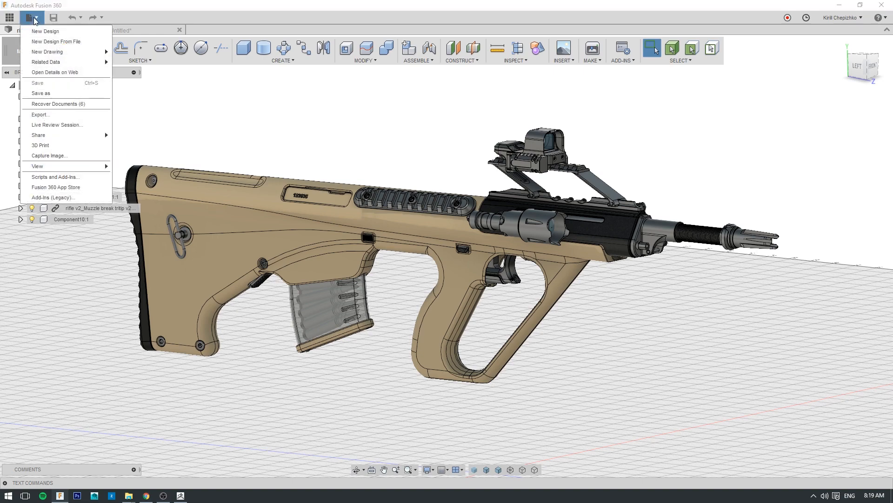
pyautogui.click(66, 114)
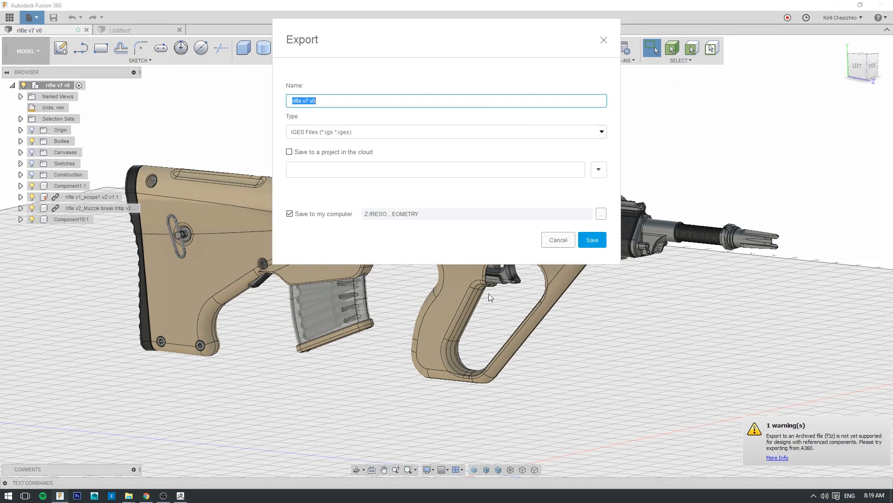
pyautogui.moveTo(454, 30); pyautogui.dragTo(490, 98)
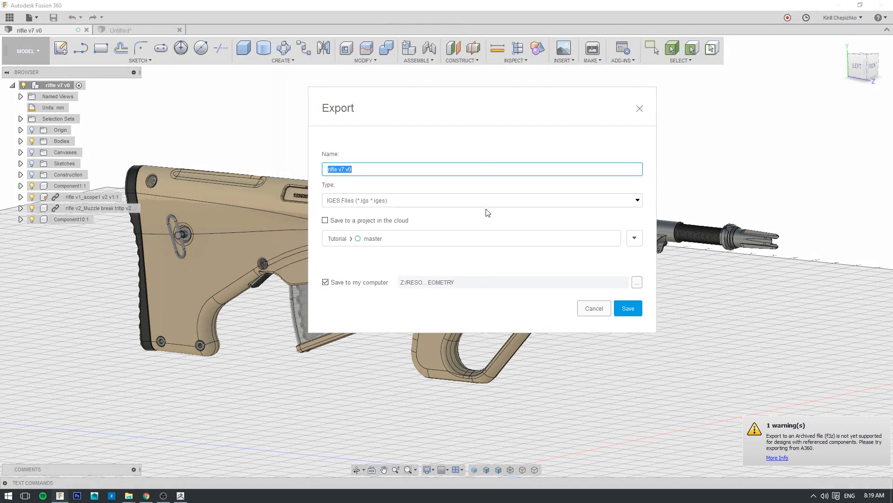
pyautogui.click(476, 203)
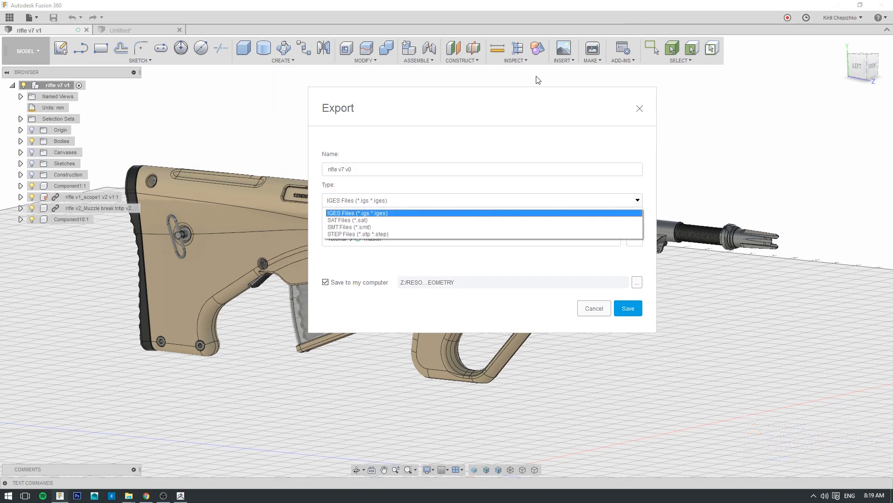
pyautogui.moveTo(529, 97); pyautogui.dragTo(591, 103)
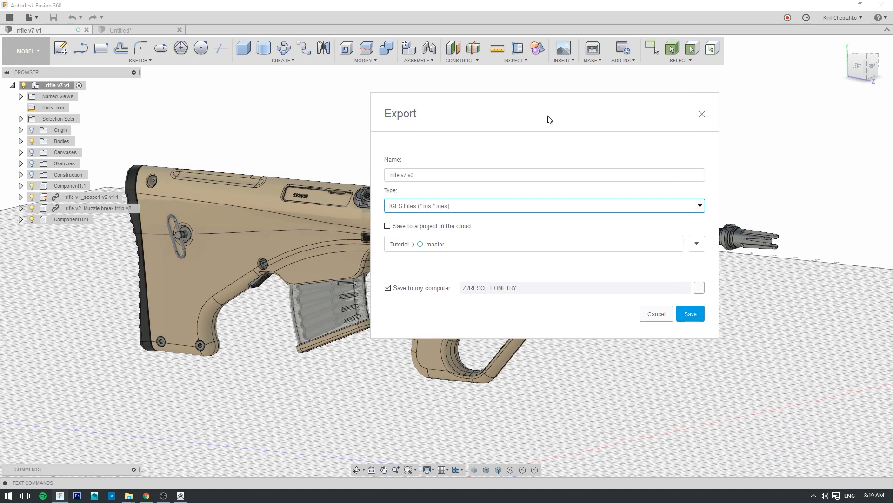
pyautogui.click(499, 207)
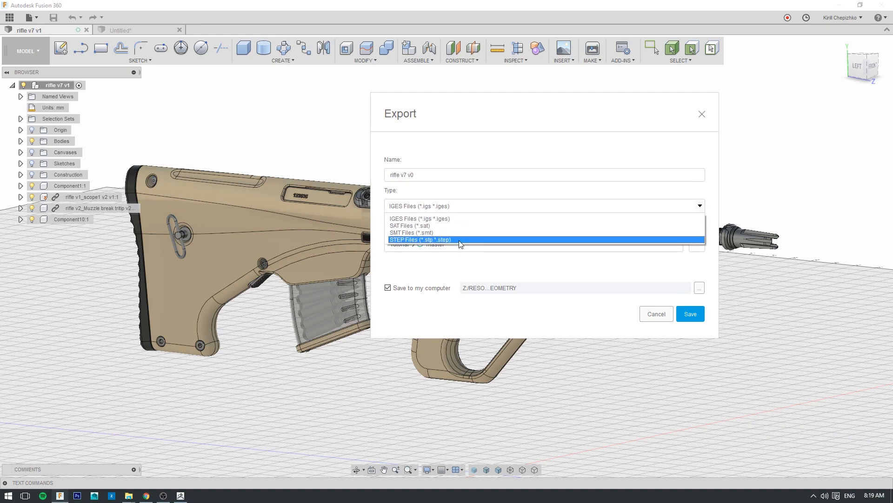
pyautogui.click(522, 269)
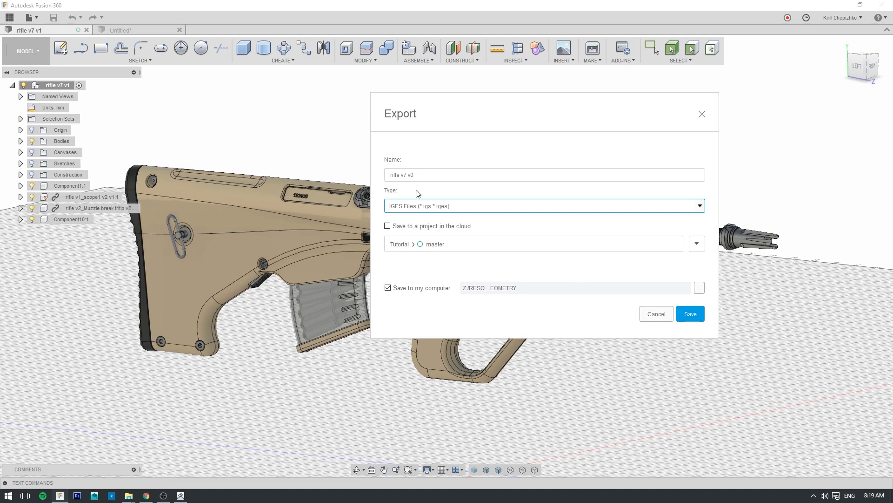
# - Name the export file rifle and save it to the computer as IGES, accepting the export without T-Spline bodies
pyautogui.moveTo(410, 174); pyautogui.dragTo(464, 180)
pyautogui.press('BackSpace')
pyautogui.press('BackSpace')
pyautogui.press('BackSpace')
pyautogui.press('BackSpace')
pyautogui.press('BackSpace')
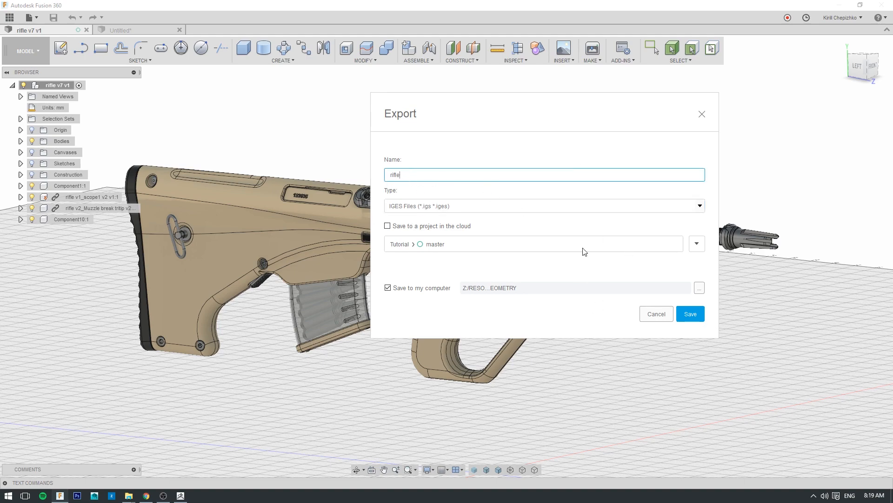
pyautogui.click(697, 312)
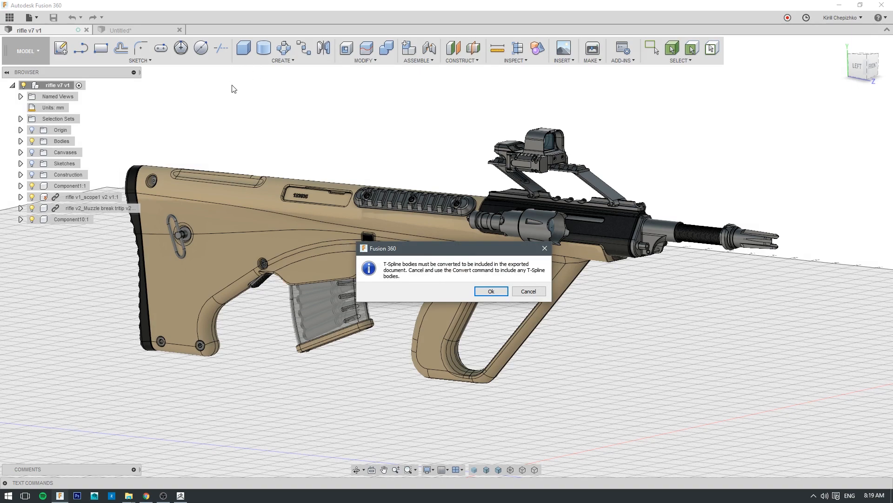
pyautogui.click(499, 291)
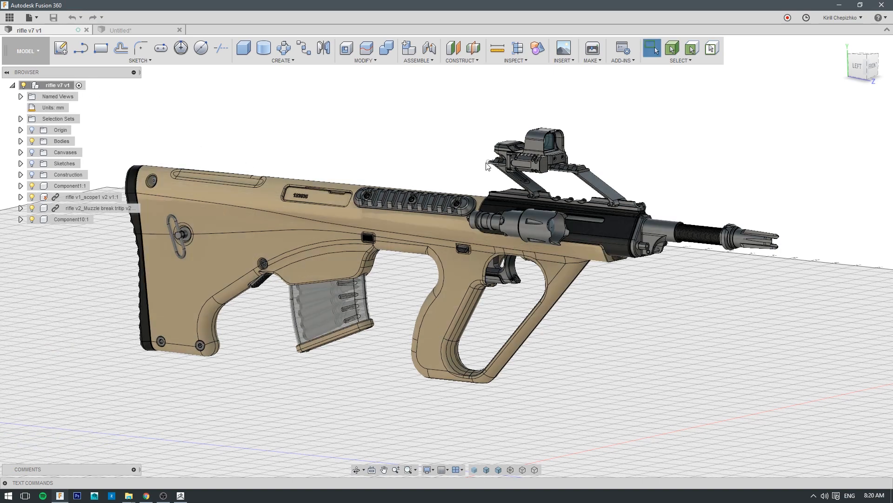
# - Set up an STL export of the whole rifle design with Low refinement and turn on the mesh preview
pyautogui.rightClick(51, 88)
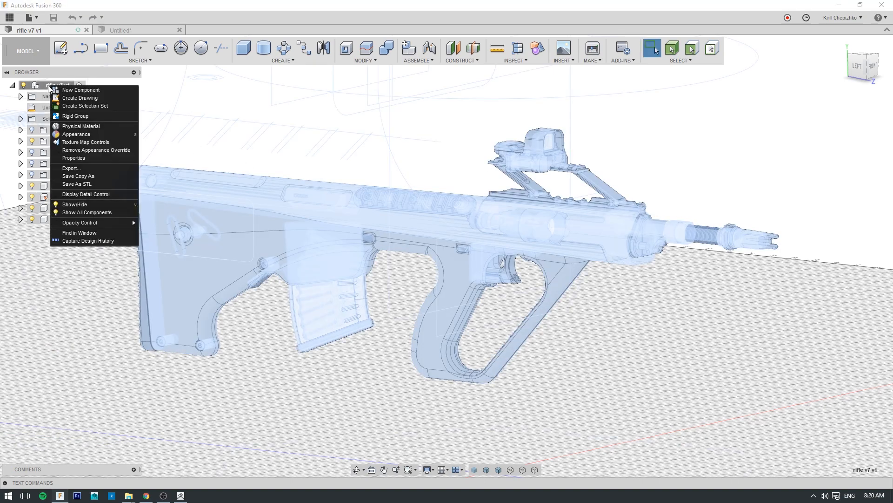
pyautogui.click(76, 184)
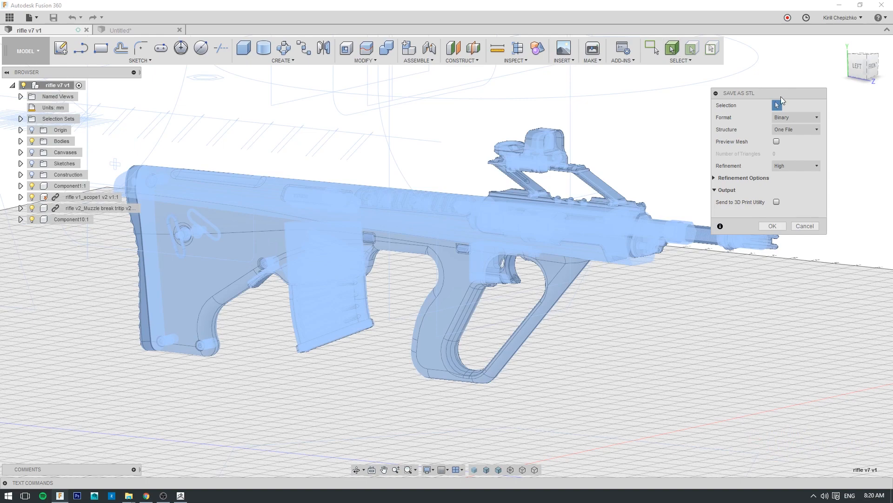
pyautogui.moveTo(782, 97); pyautogui.dragTo(808, 170)
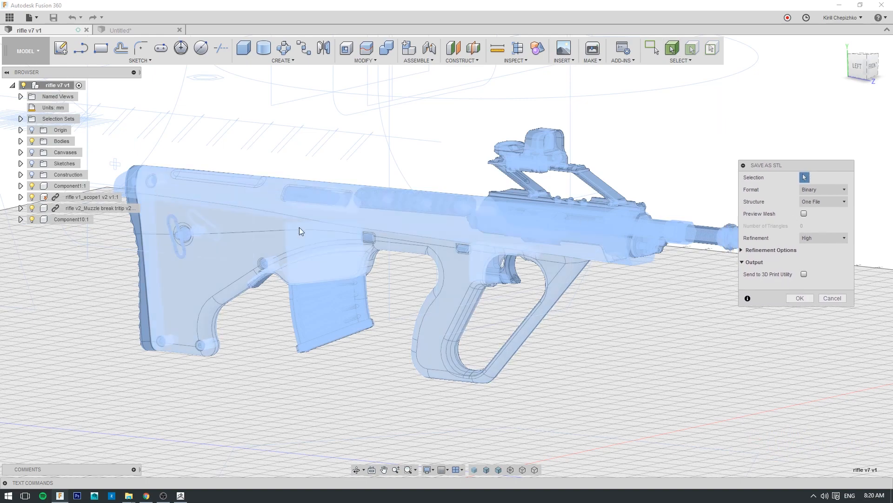
pyautogui.moveTo(856, 67)
pyautogui.mouseDown()
pyautogui.moveTo(871, 76)
pyautogui.moveTo(866, 62)
pyautogui.mouseUp()
pyautogui.scroll(-3, 600, 293)
pyautogui.scroll(5, 600, 290)
pyautogui.scroll(4, 604, 298)
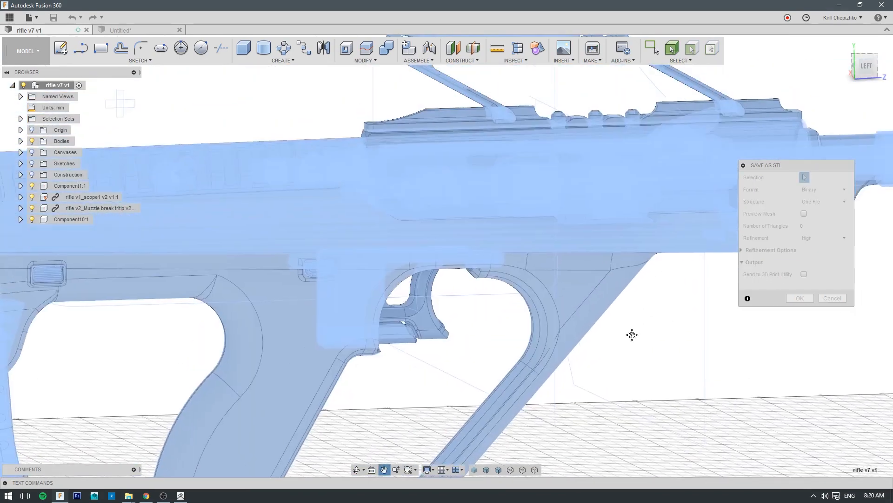
pyautogui.scroll(2, 466, 200)
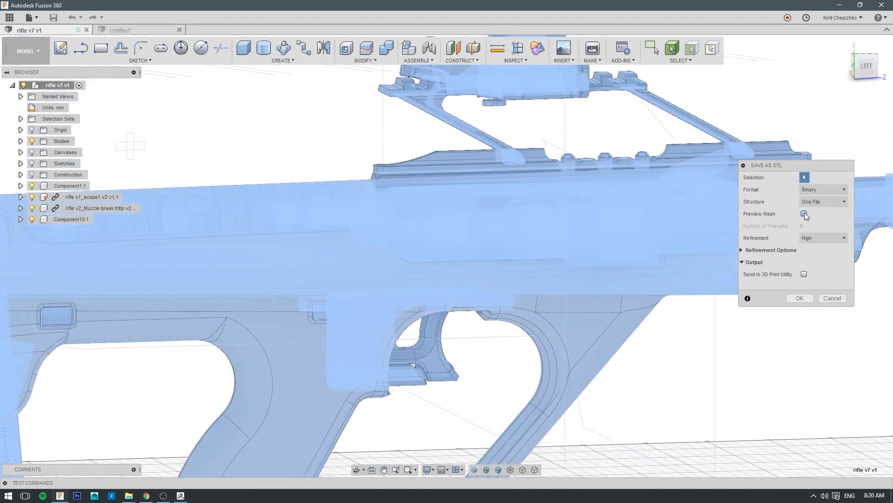
pyautogui.click(823, 238)
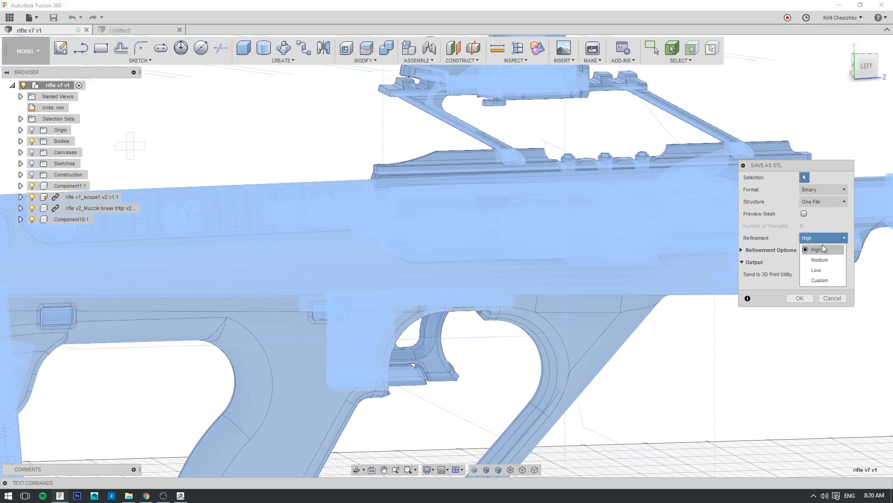
pyautogui.click(818, 270)
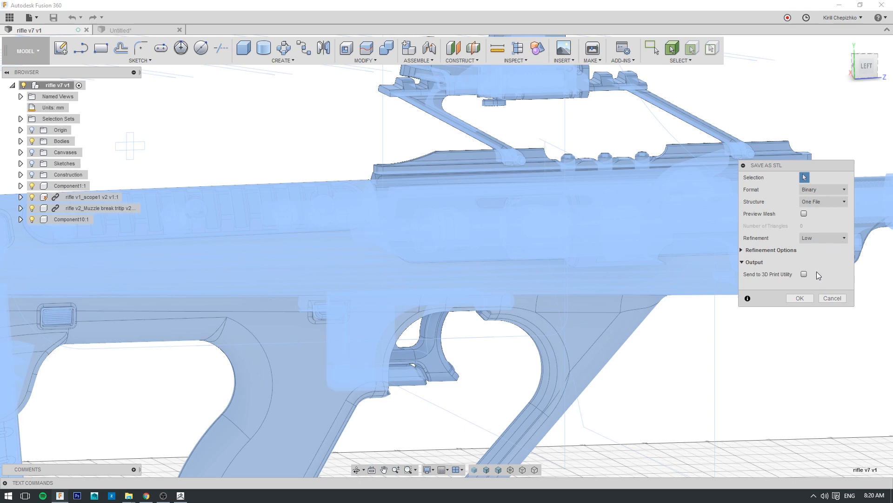
pyautogui.click(805, 213)
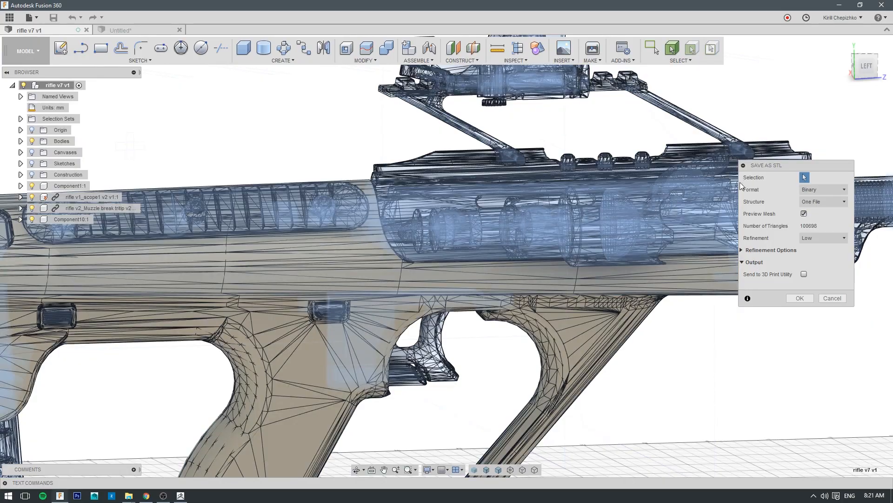
# - Inspect the previewed triangle mesh on the curved surfaces of the rifle's grip and body
pyautogui.scroll(-2, 816, 120)
pyautogui.moveTo(858, 75)
pyautogui.mouseDown()
pyautogui.moveTo(886, 75)
pyautogui.moveTo(891, 85)
pyautogui.moveTo(882, 74)
pyautogui.mouseUp()
pyautogui.moveTo(602, 363); pyautogui.dragTo(562, 260, button='middle')
pyautogui.scroll(-4, 562, 259)
pyautogui.scroll(6, 561, 261)
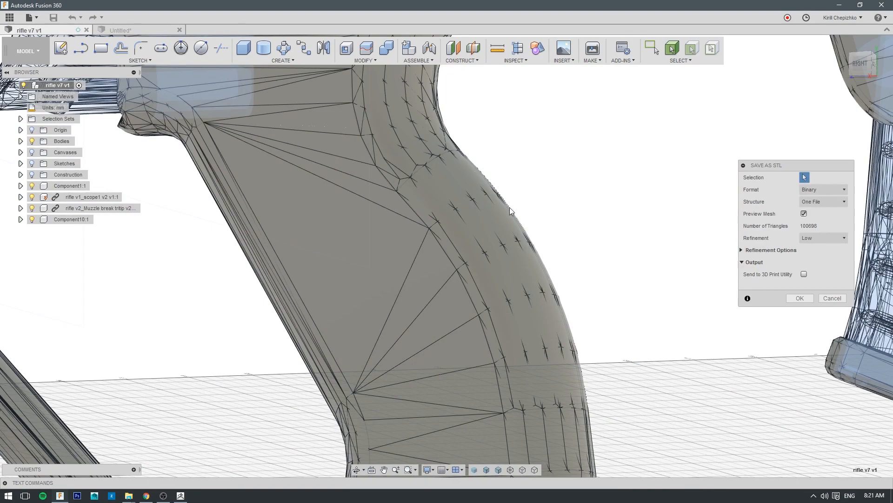
pyautogui.scroll(-6, 510, 207)
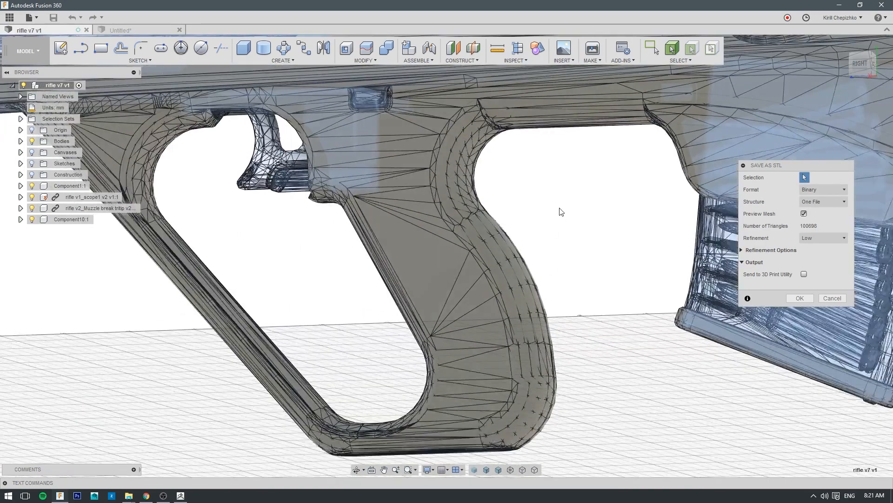
pyautogui.moveTo(560, 210); pyautogui.dragTo(331, 359, button='middle')
pyautogui.scroll(-4, 391, 313)
pyautogui.moveTo(652, 420); pyautogui.dragTo(407, 382, button='middle')
# - Inspect the previewed triangle mesh on the scope and its mount from the right and bottom views
pyautogui.moveTo(242, 153); pyautogui.dragTo(726, 214, button='middle')
pyautogui.scroll(-2, 698, 221)
pyautogui.scroll(5, 616, 141)
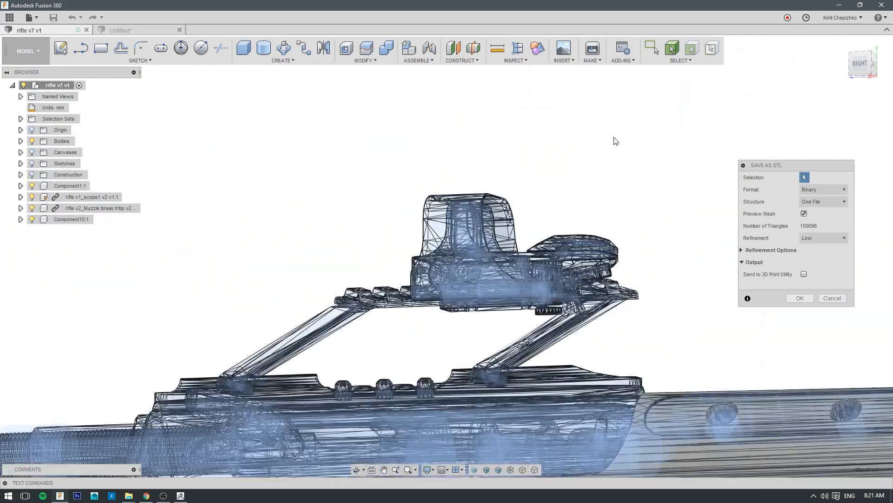
pyautogui.scroll(5, 616, 141)
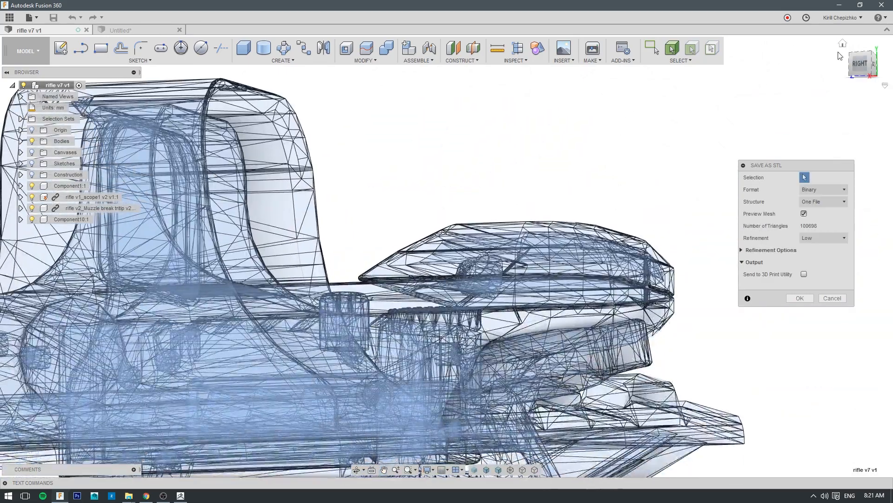
pyautogui.click(862, 76)
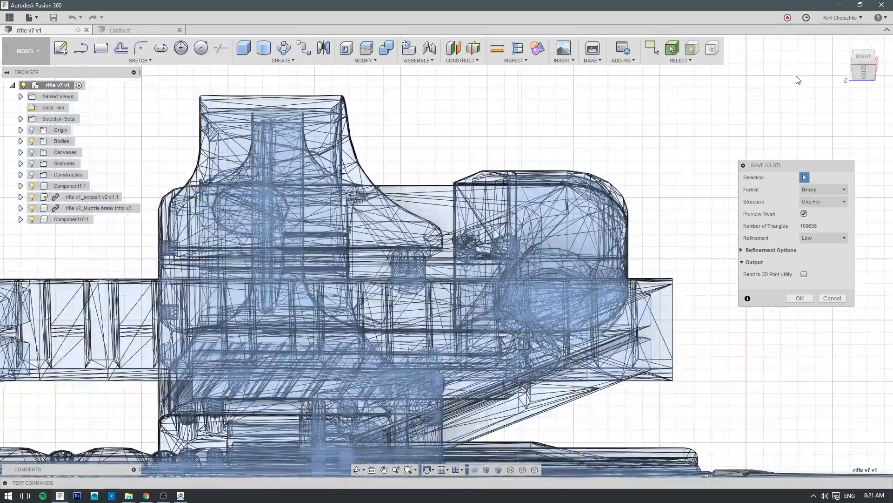
pyautogui.click(863, 73)
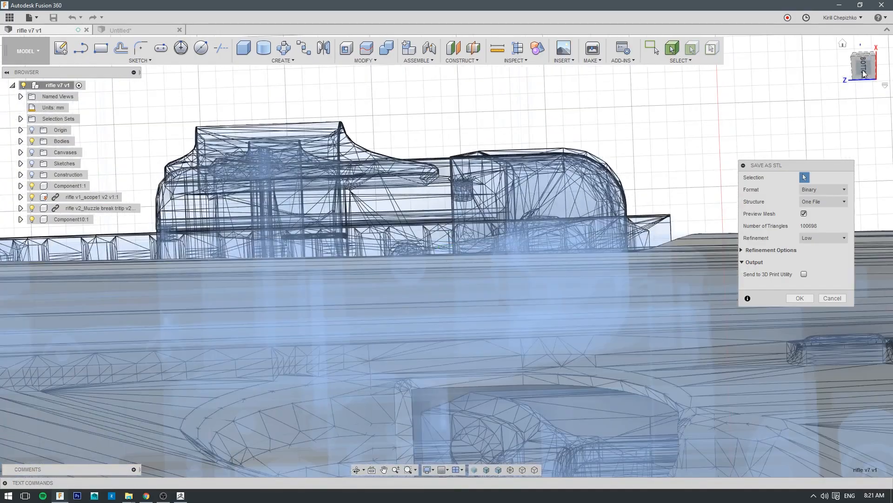
pyautogui.click(860, 60)
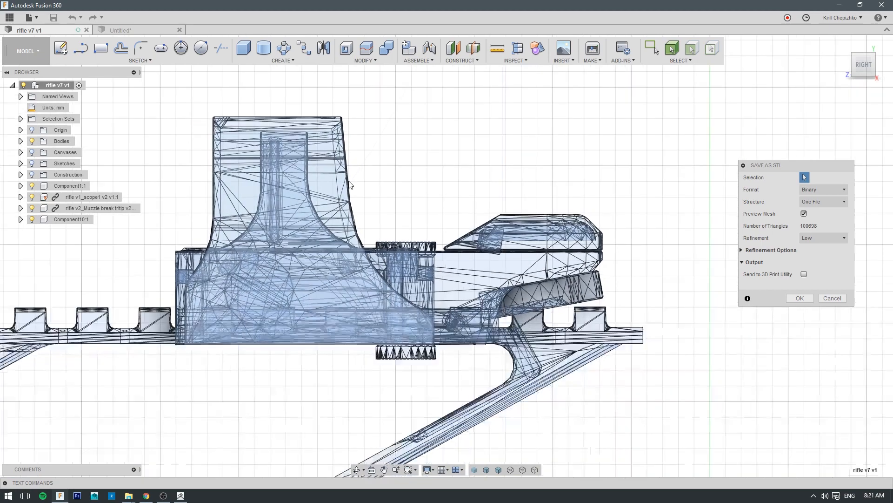
pyautogui.scroll(-3, 465, 140)
pyautogui.moveTo(433, 320); pyautogui.dragTo(600, 130)
pyautogui.scroll(-5, 600, 214)
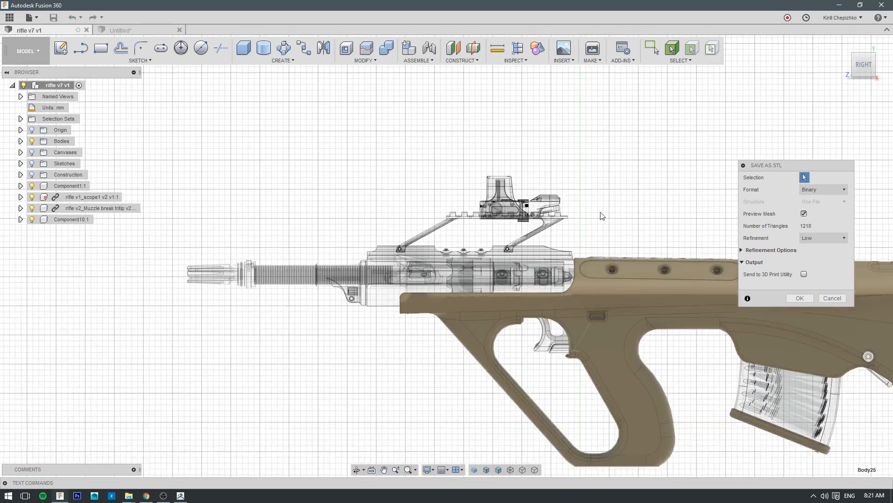
# - Turn off the mesh preview, set the STL refinement to High and show the detailed refinement options
pyautogui.moveTo(592, 221); pyautogui.dragTo(475, 206, button='middle')
pyautogui.click(813, 238)
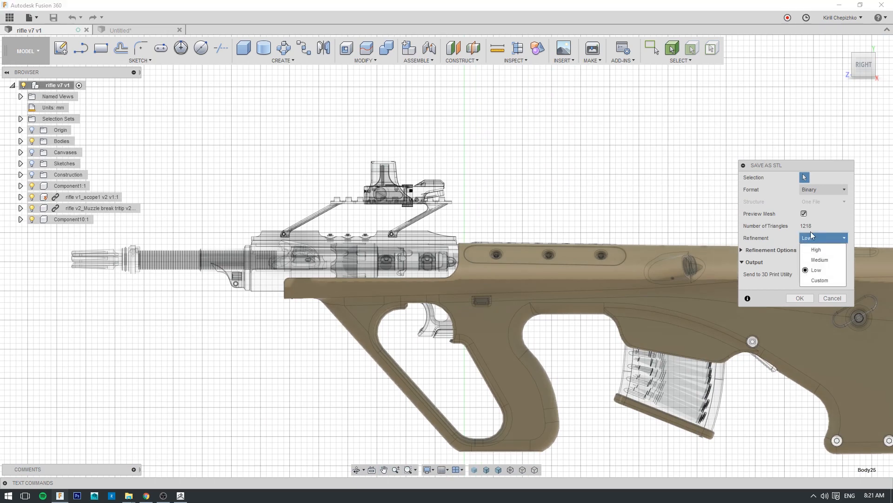
pyautogui.click(804, 214)
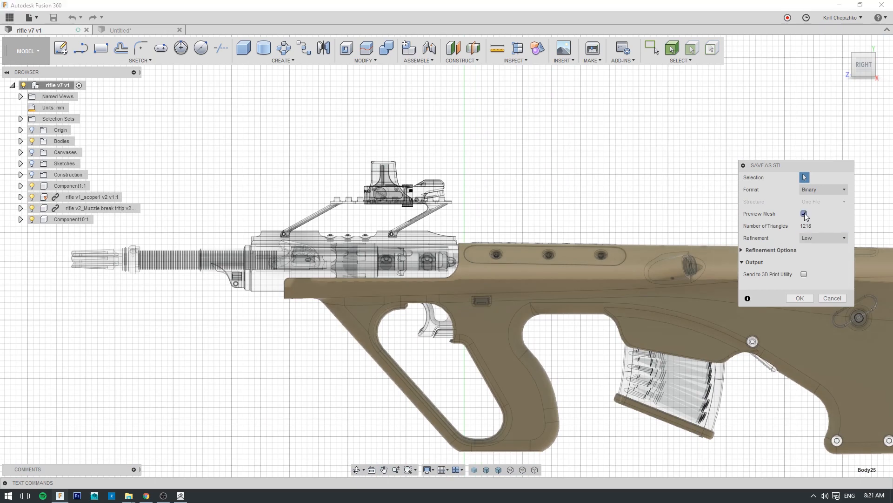
pyautogui.click(821, 237)
pyautogui.click(814, 238)
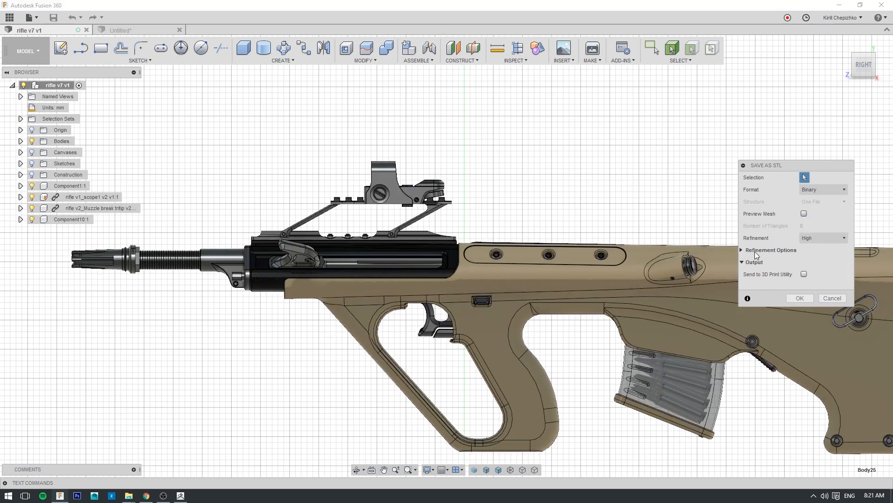
pyautogui.click(757, 251)
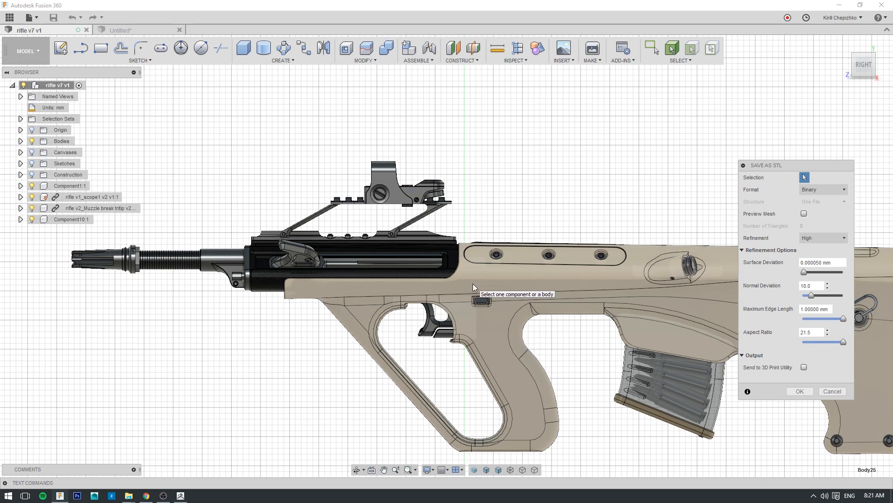
pyautogui.click(518, 282)
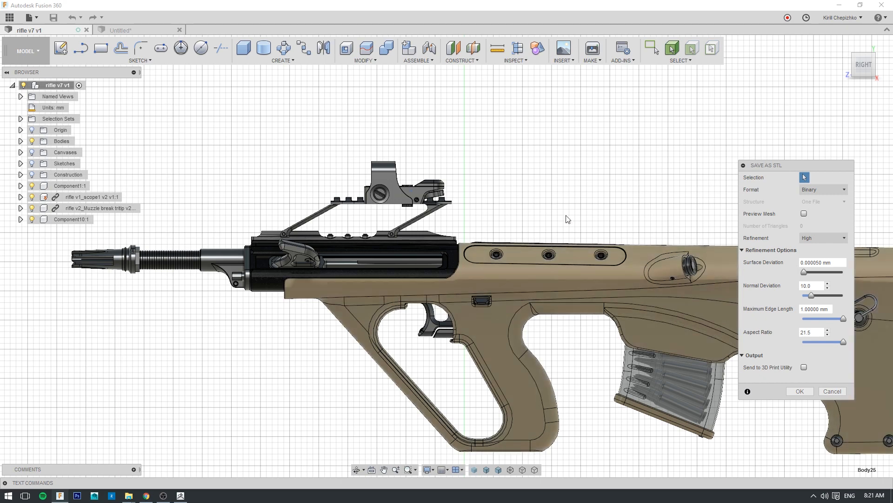
# - Lower the aspect ratio to 11.0 and reduce the maximum edge length, and accept the STL settings
pyautogui.moveTo(606, 157); pyautogui.dragTo(535, 112, button='middle')
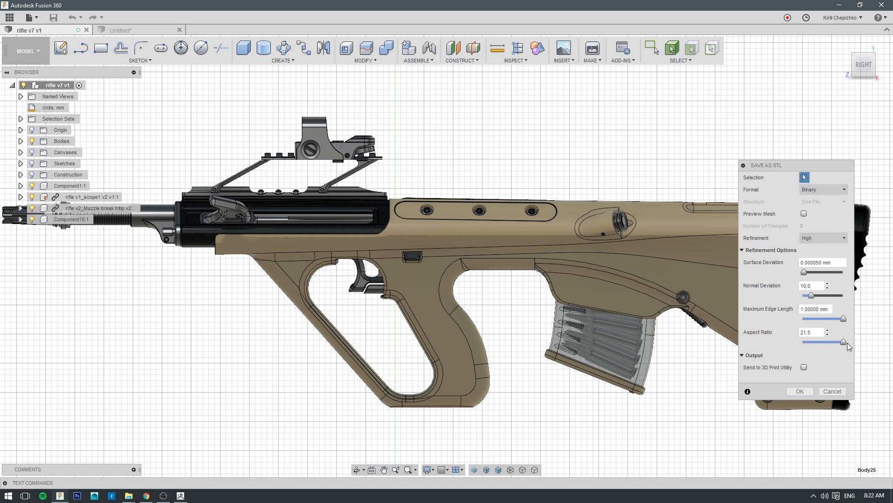
pyautogui.moveTo(846, 343); pyautogui.dragTo(835, 343)
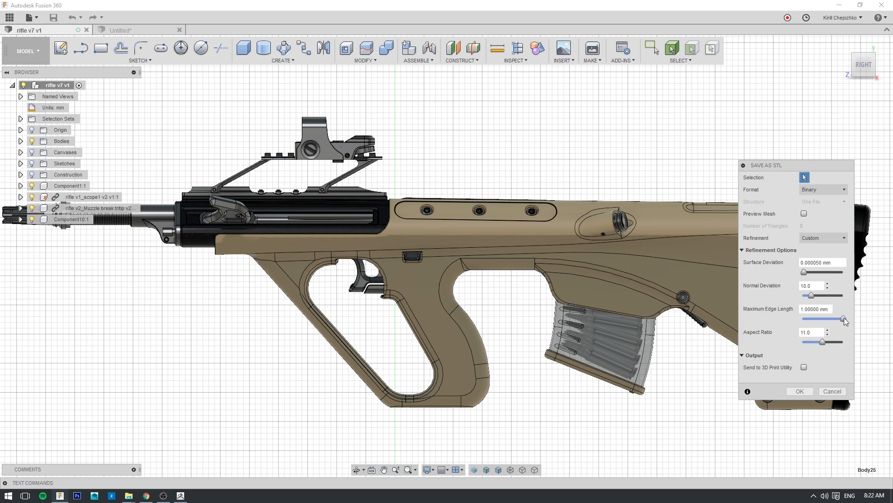
pyautogui.moveTo(843, 320); pyautogui.dragTo(827, 324)
pyautogui.click(800, 391)
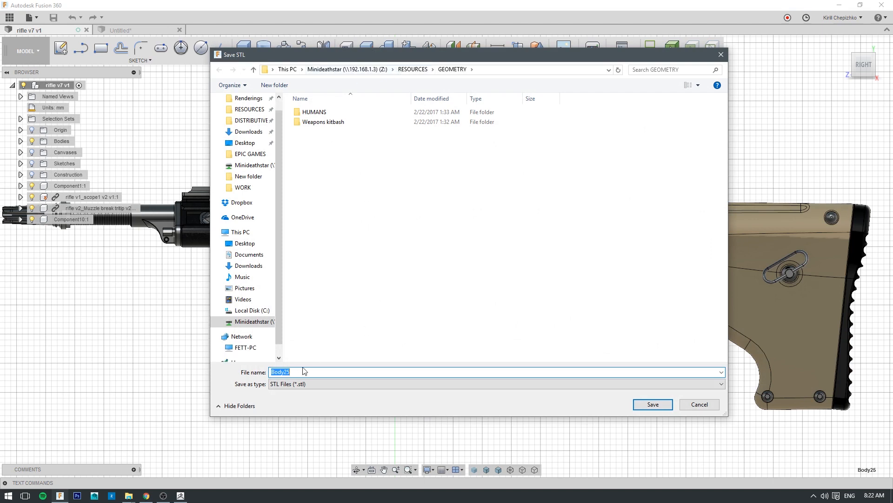
# - Name the STL file rifle_zbrush and save it in the GEOMETRY folder
pyautogui.write('rifel')
pyautogui.press('BackSpace')
pyautogui.write('le')
pyautogui.press('BackSpace')
pyautogui.write(')')
pyautogui.press('BackSpace')
pyautogui.write('_zbrush')
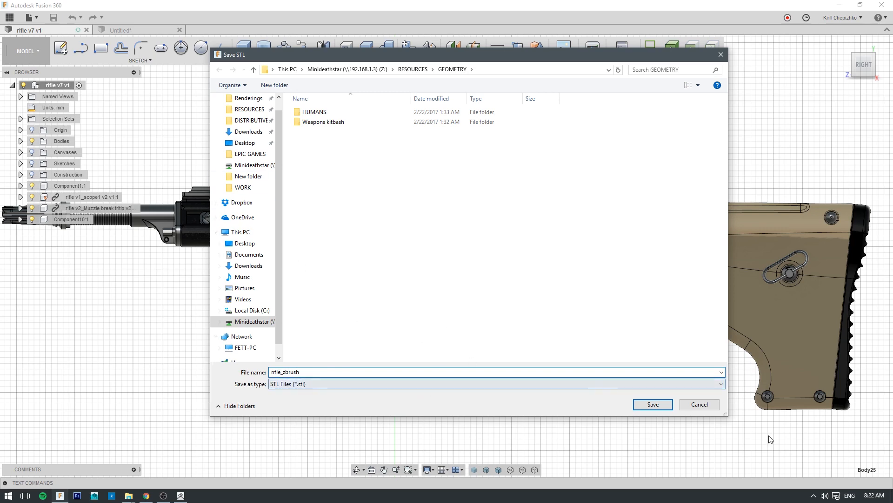
pyautogui.click(654, 405)
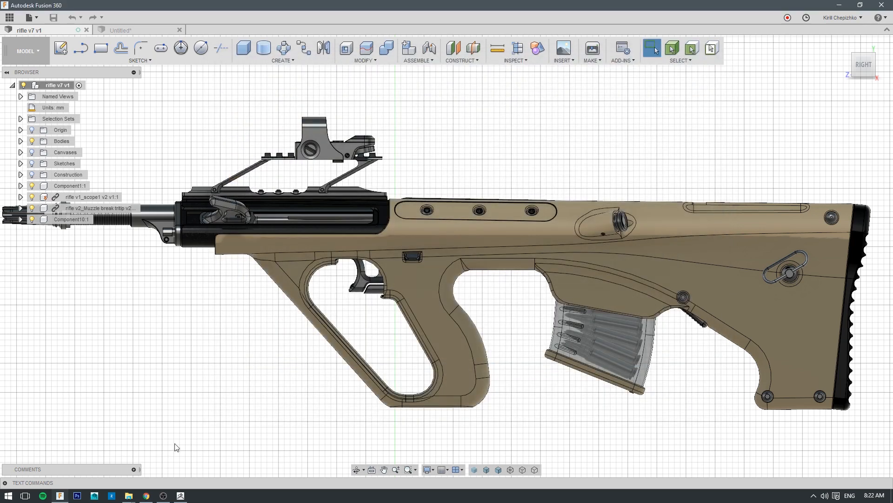
# - Switch to ZBrush and close the LightBox browser to clear the canvas
pyautogui.click(179, 496)
pyautogui.click(28, 39)
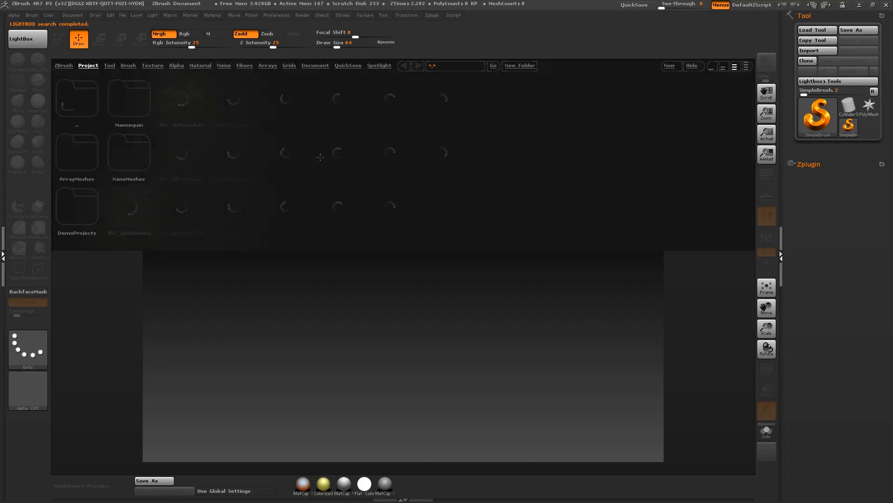
pyautogui.click(32, 45)
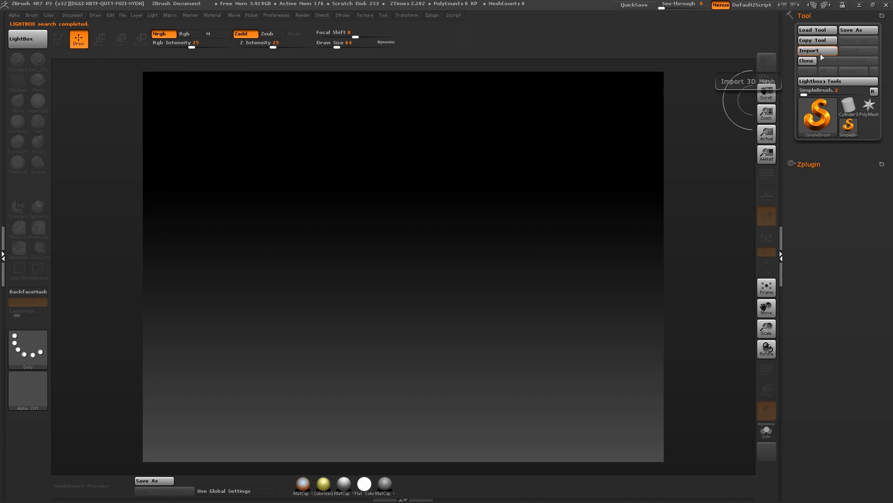
# - Import the STL file rifle_zbrush from the GEOMETRY folder in RESOURCES using the 3D Print Exporter plugin
pyautogui.click(437, 19)
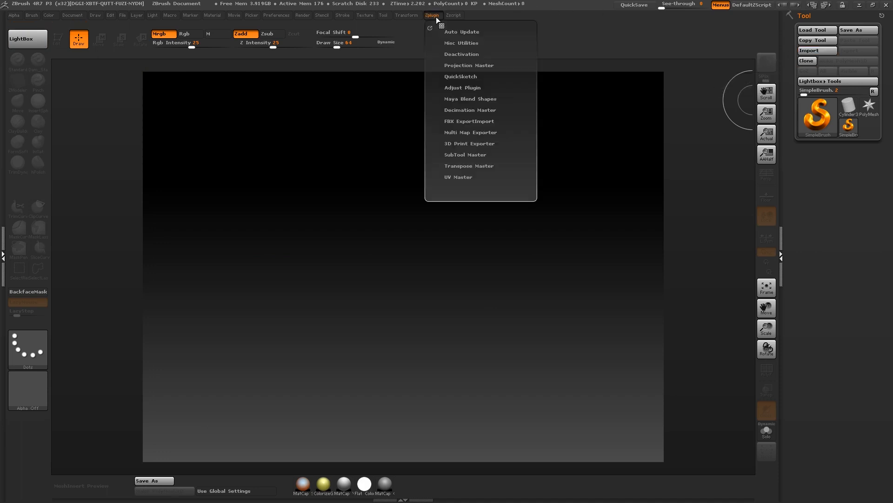
pyautogui.click(455, 143)
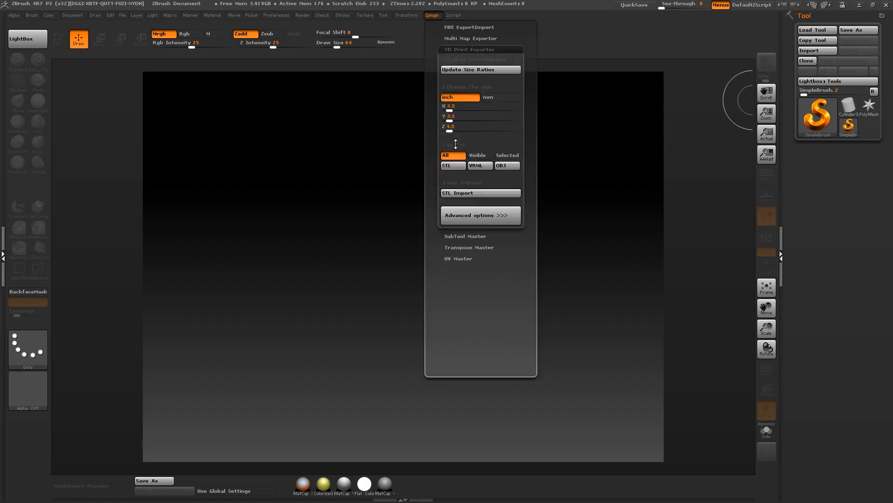
pyautogui.click(431, 15)
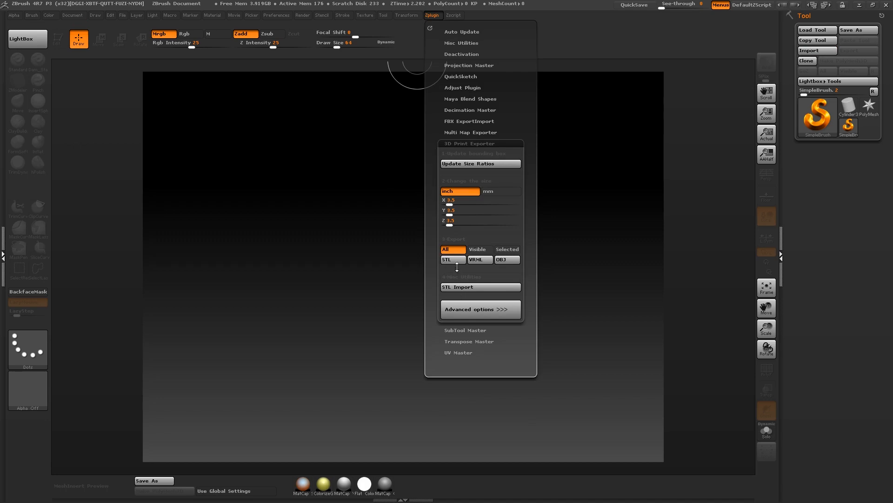
pyautogui.click(456, 287)
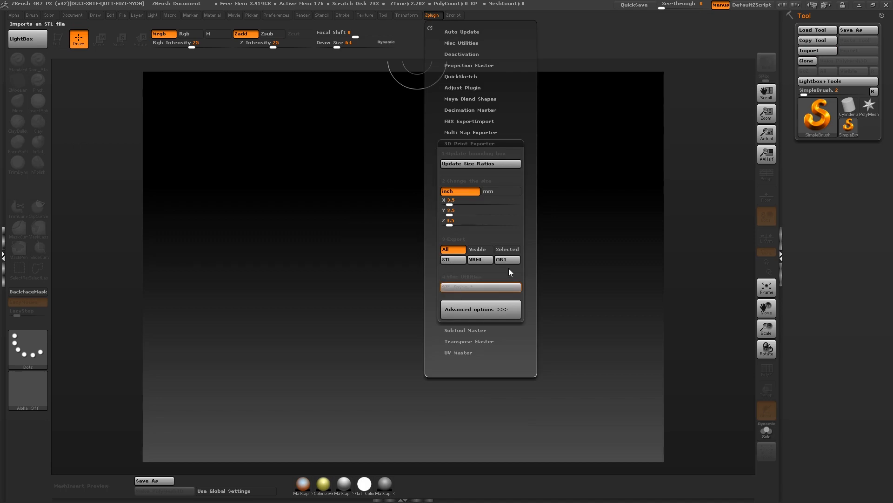
pyautogui.click(43, 76)
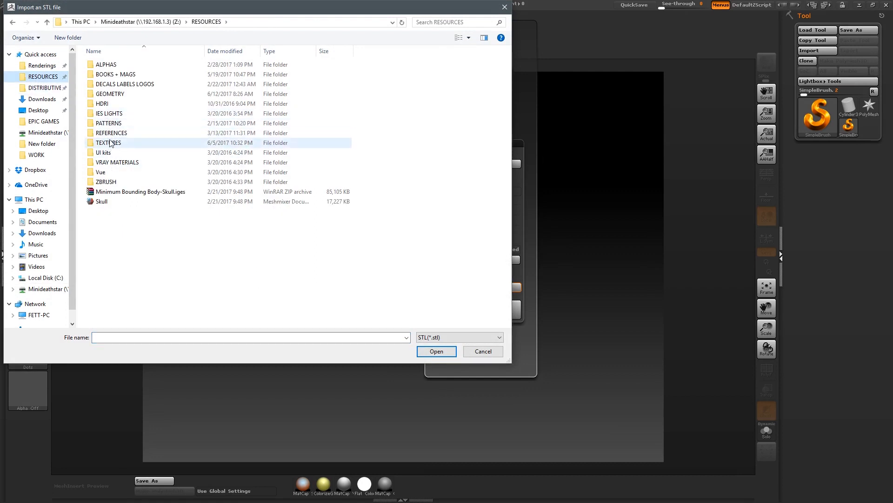
pyautogui.click(110, 96)
pyautogui.doubleClick(110, 96)
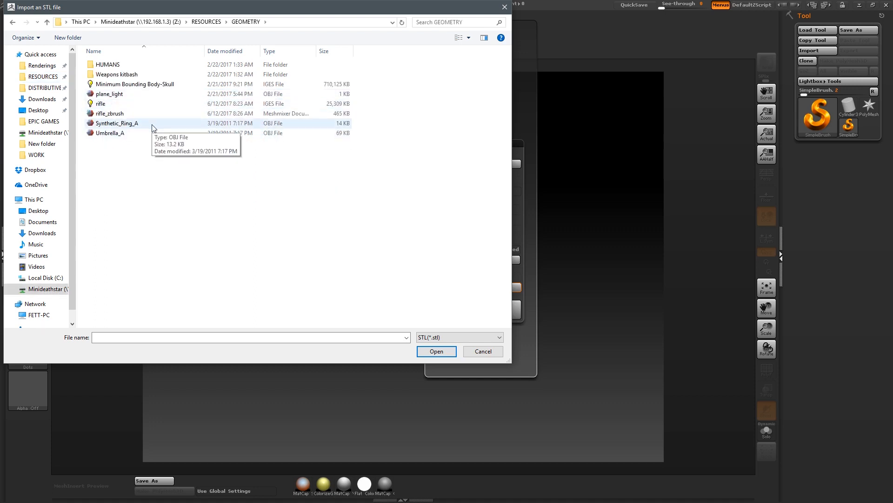
pyautogui.click(104, 116)
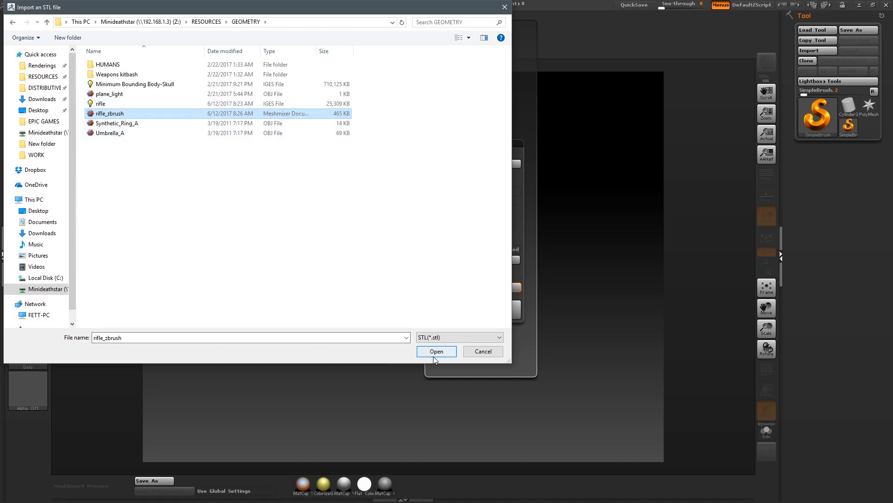
pyautogui.click(451, 352)
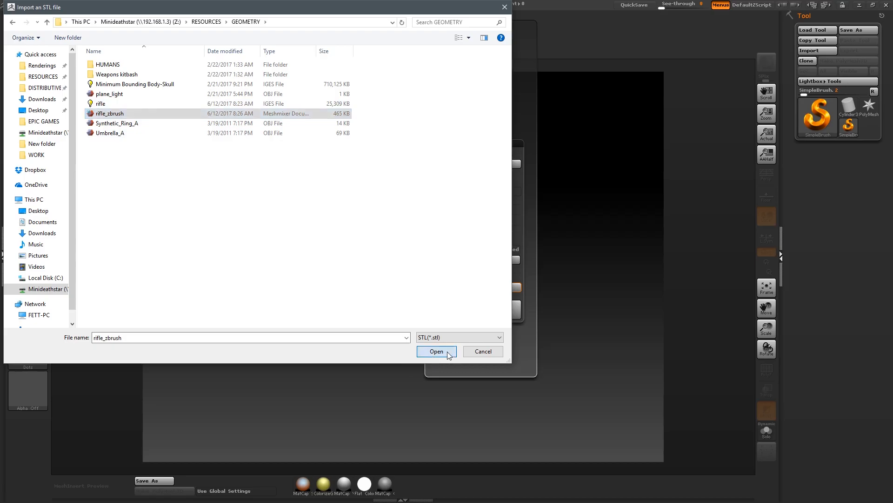